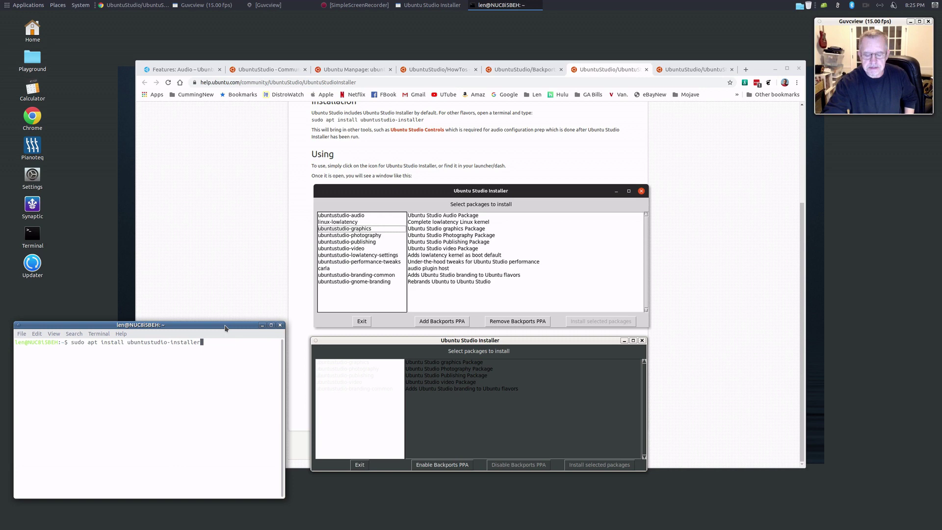
Step: Recall 'sudo apt install ubuntustudio-installer' from terminal history, then show the application categories menu
key("Up")
key("Up")
key("Up")
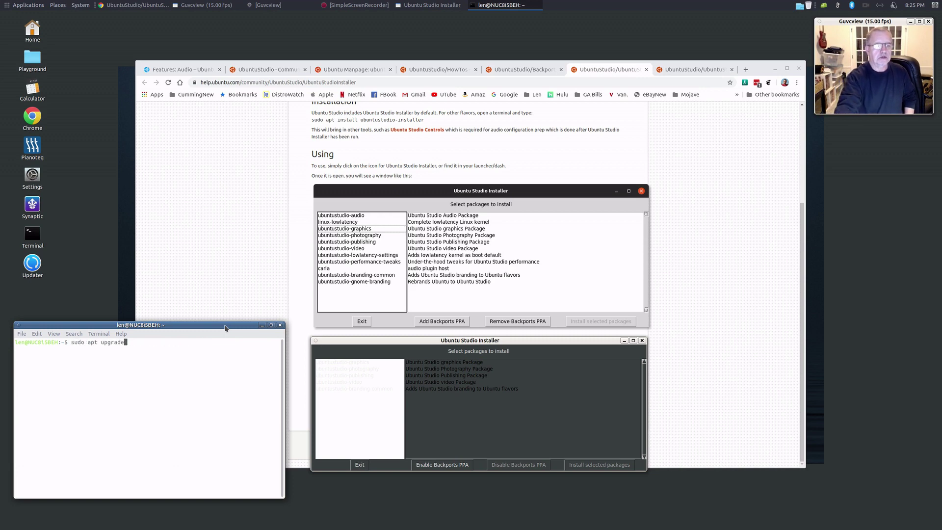
key("Up")
key("Up")
key("Down")
key("Down")
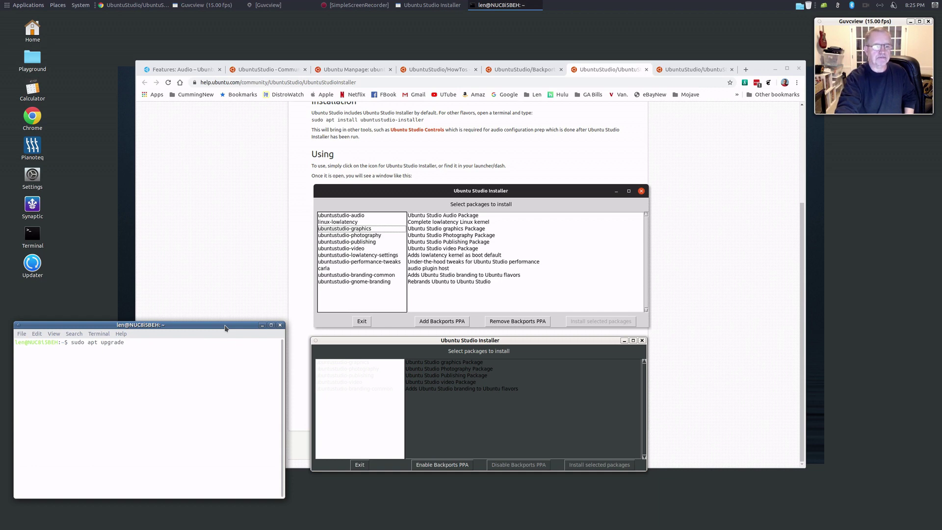
key("Up")
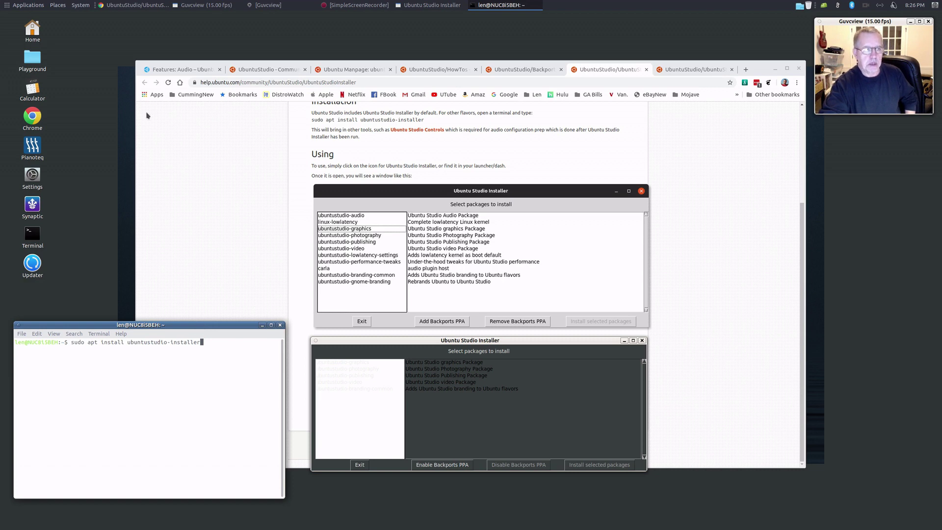
left_click(41, 9)
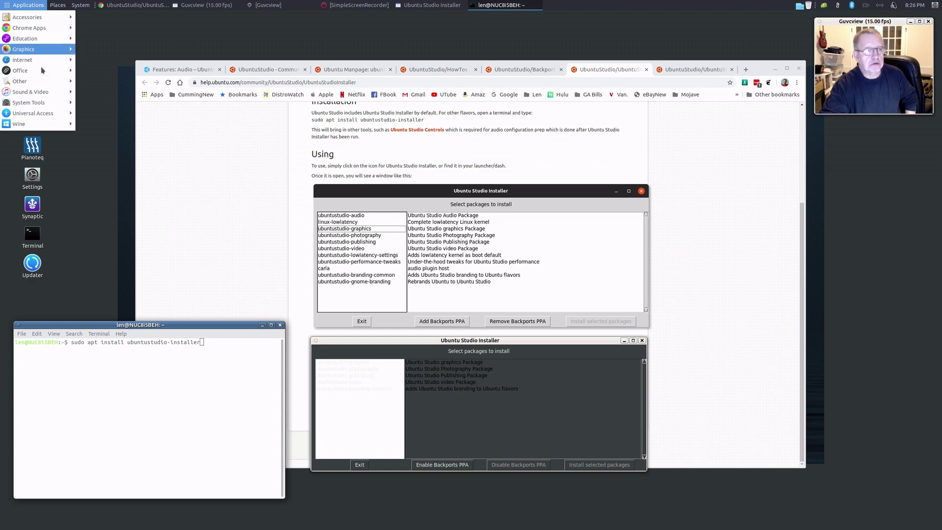
Step: Launch Ubuntu Studio Installer from System Tools and bring the Chrome installer guide page forward
mouse_move(54, 102)
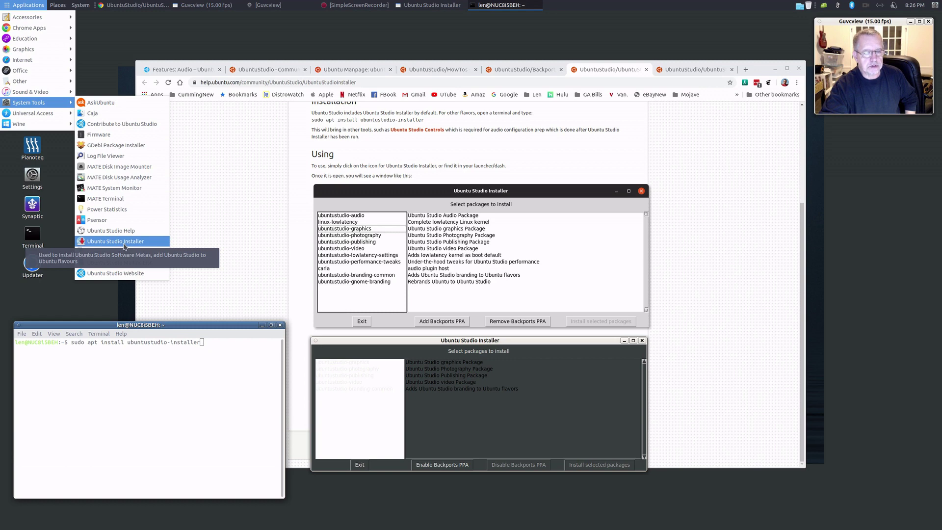
left_click(90, 315)
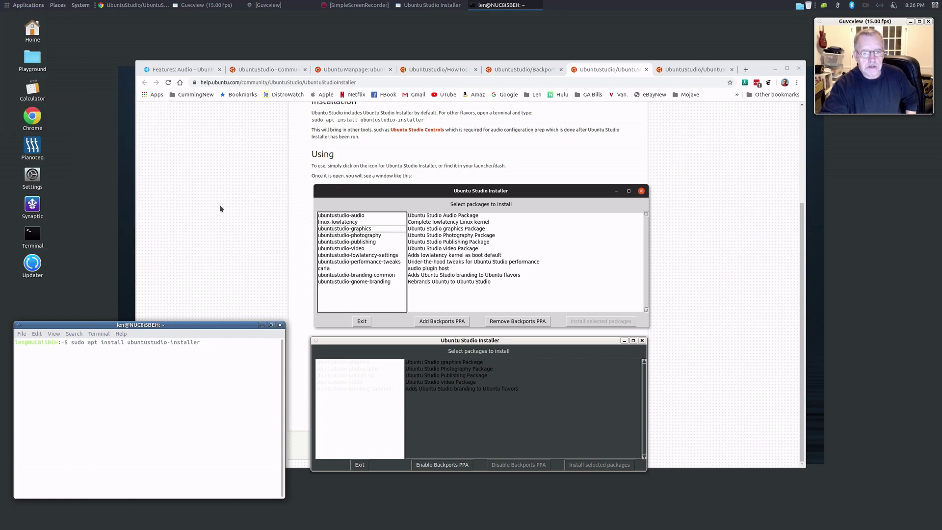
left_click(481, 194)
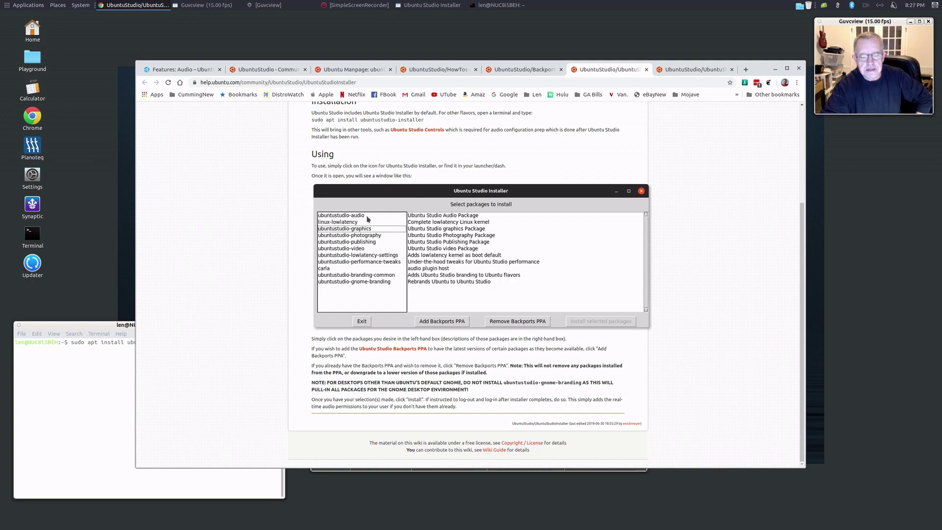
Step: Raise the Ubuntu Studio Installer package list above the Chrome help page
left_click(518, 470)
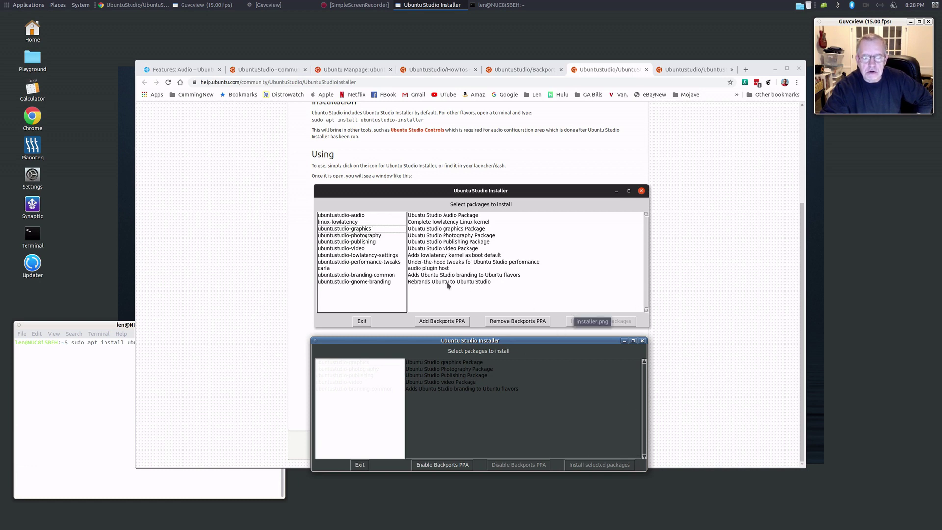
left_click(34, 6)
mouse_move(42, 103)
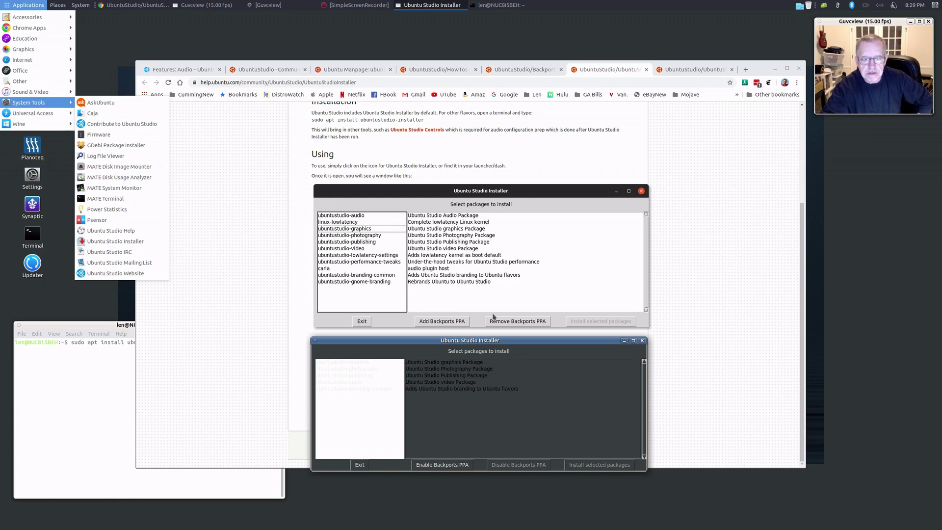
left_click(363, 217)
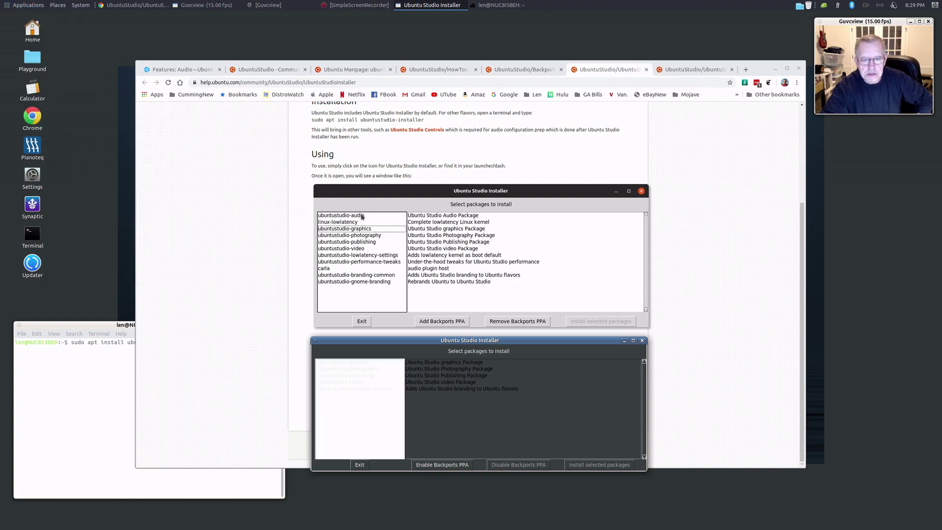
left_click(364, 364)
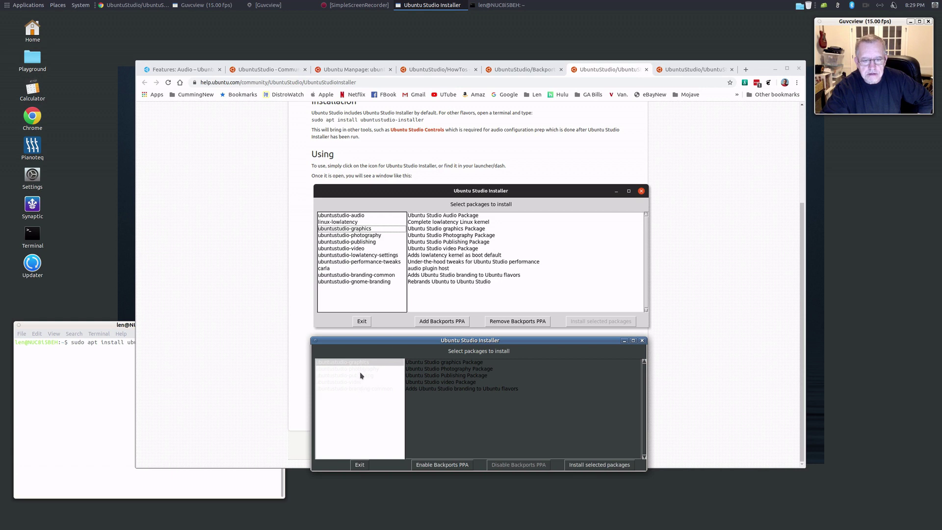
left_click(361, 370)
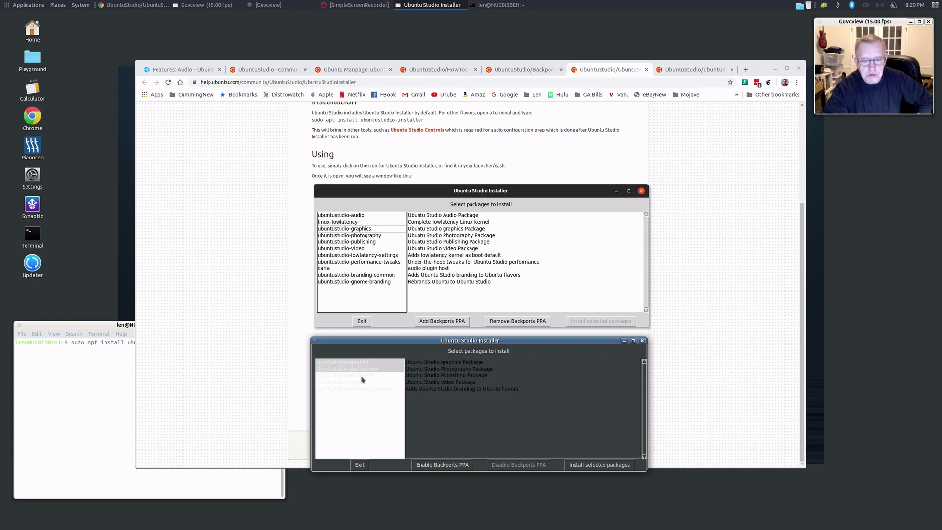
left_click(362, 376)
left_click(367, 383)
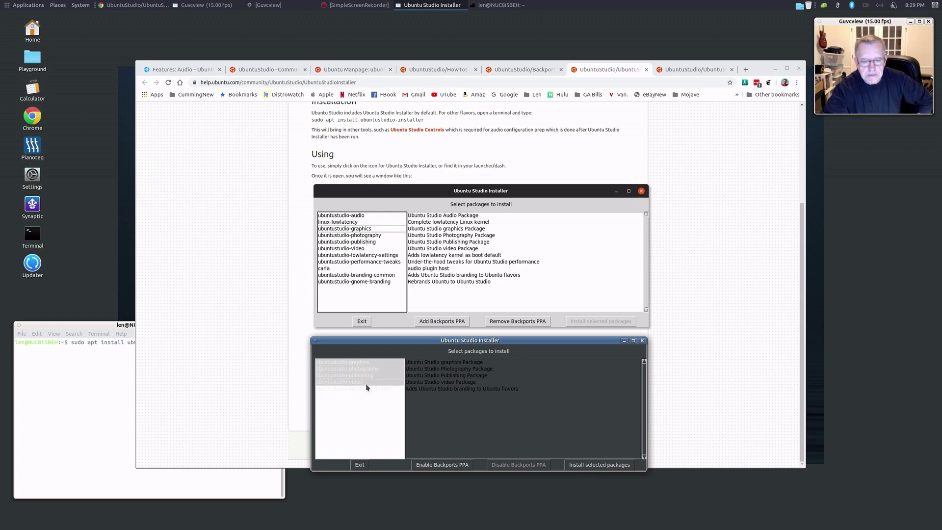
left_click(366, 376)
left_click(367, 382)
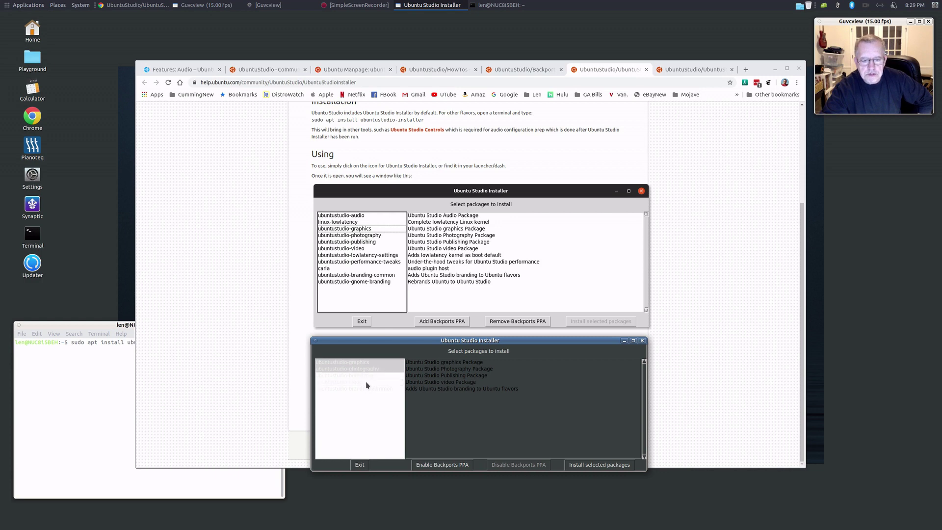
left_click(367, 369)
left_click(368, 363)
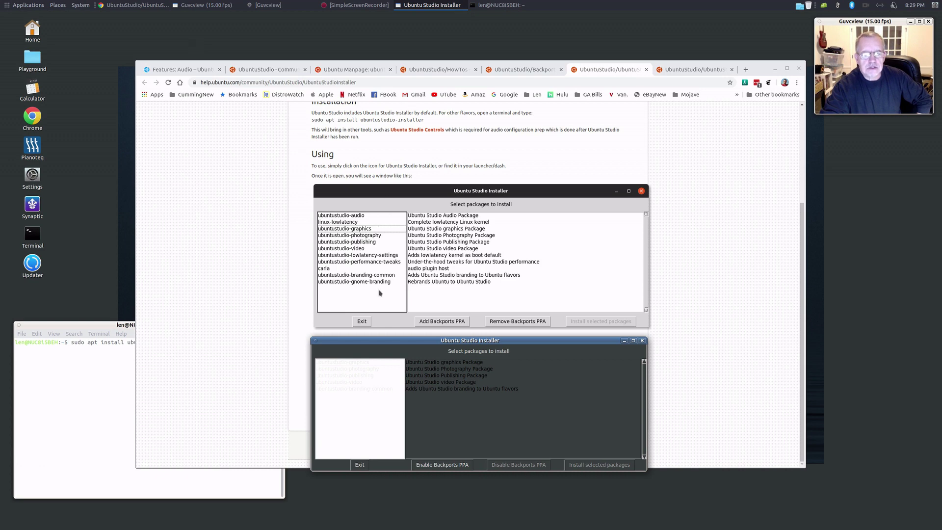
Step: Close the terminal and Ubuntu Studio Installer windows and minimize Chrome
left_click(101, 327)
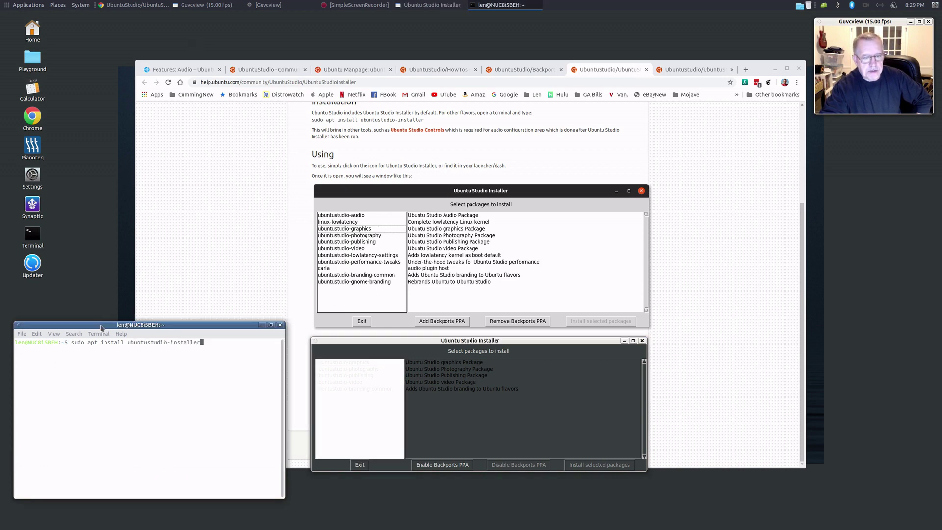
left_click(280, 325)
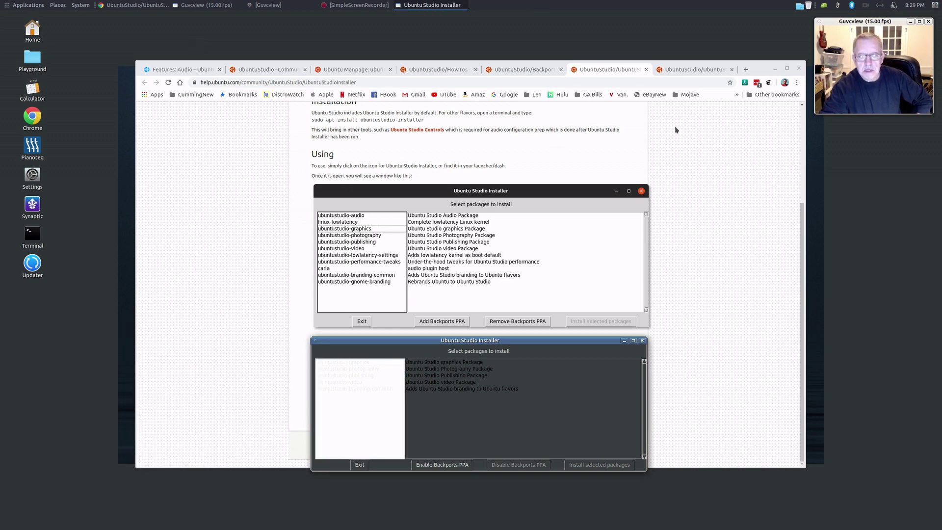
left_click(642, 341)
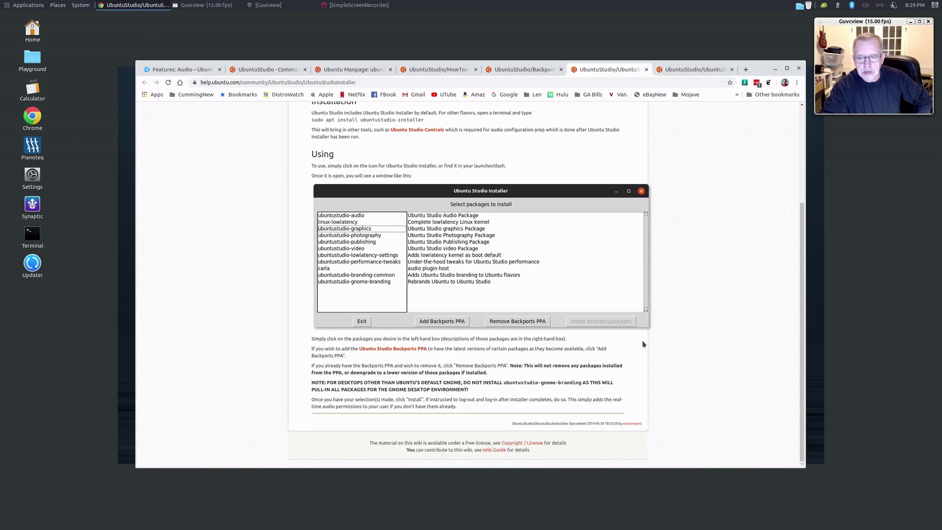
left_click(775, 68)
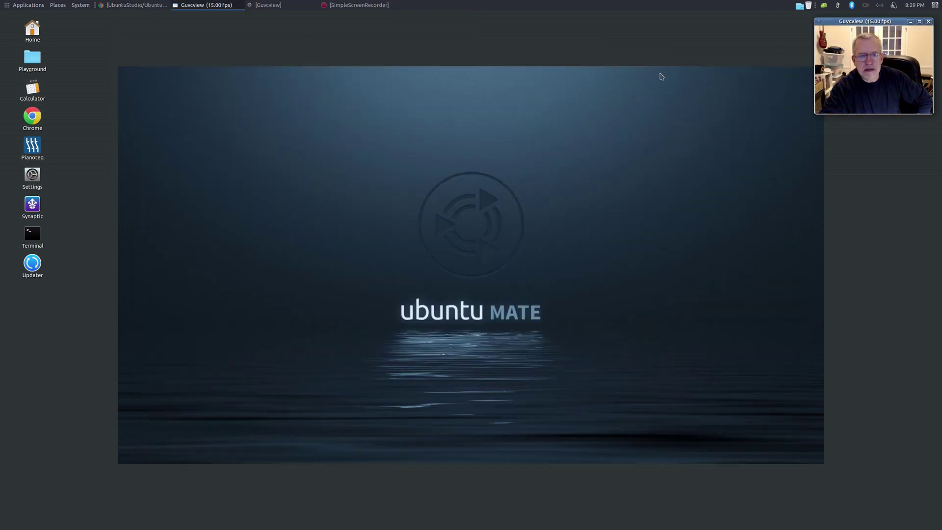
Step: Browse the Applications menu's Sound & Video entries, then dismiss the menu
left_click(30, 5)
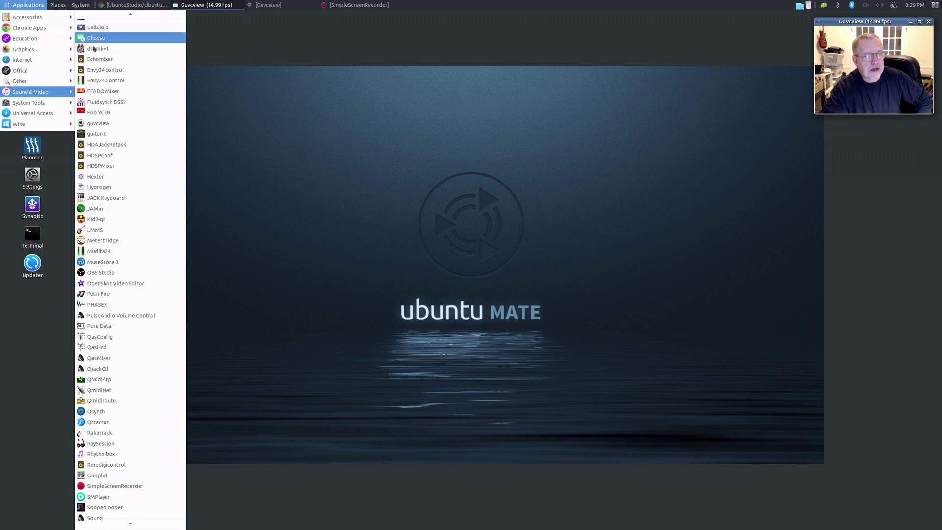
scroll(123, 493, "down", 1)
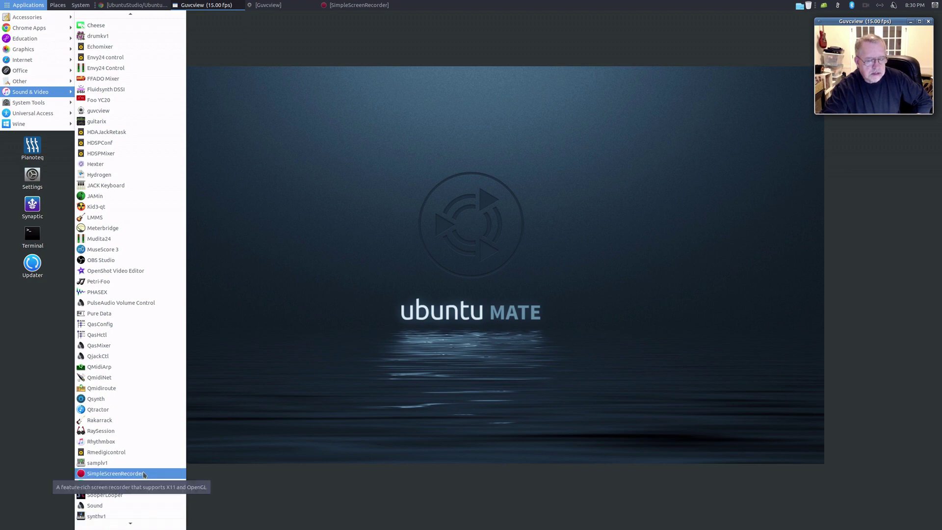
scroll(144, 474, "up", 3)
scroll(144, 472, "up", 2)
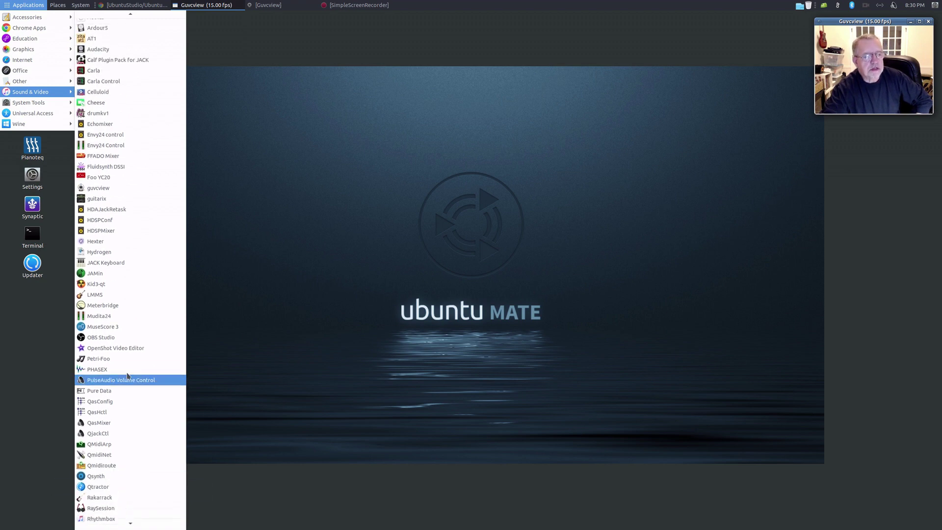
left_click(238, 55)
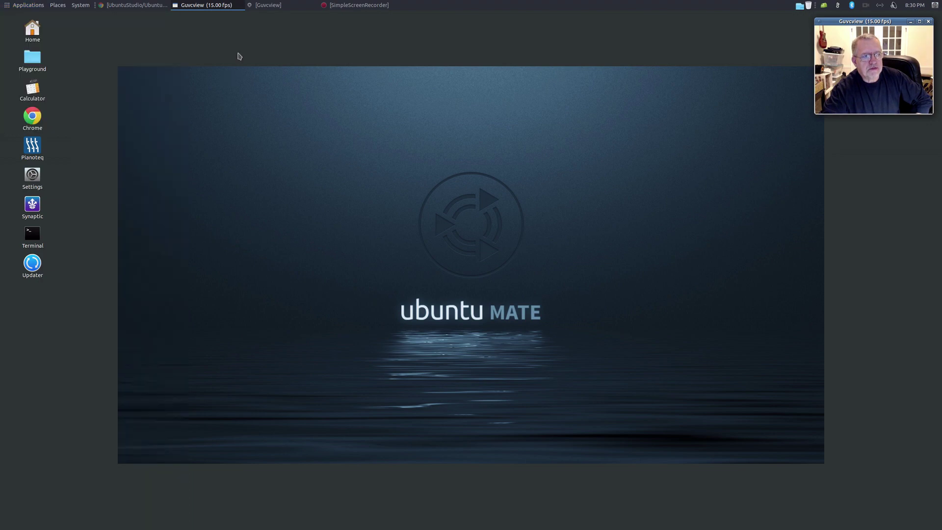
Step: Restore Chrome and show the Ubuntu Studio 'Features: Audio' page after viewing UbuntuStudioControls
left_click(123, 8)
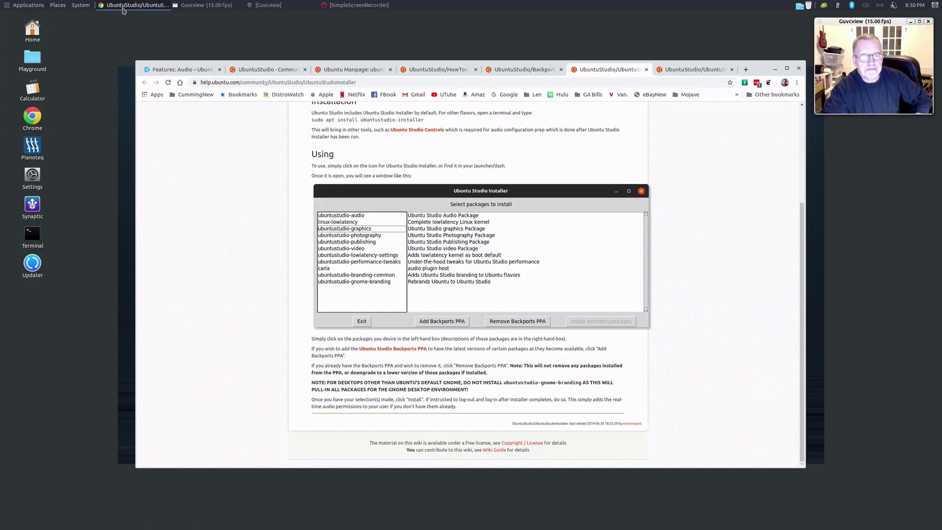
left_click(687, 71)
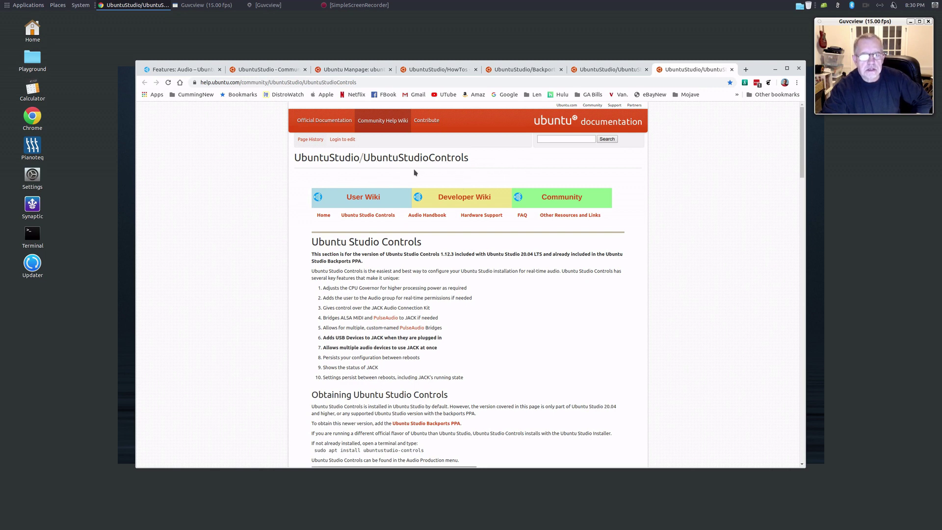
left_click(184, 71)
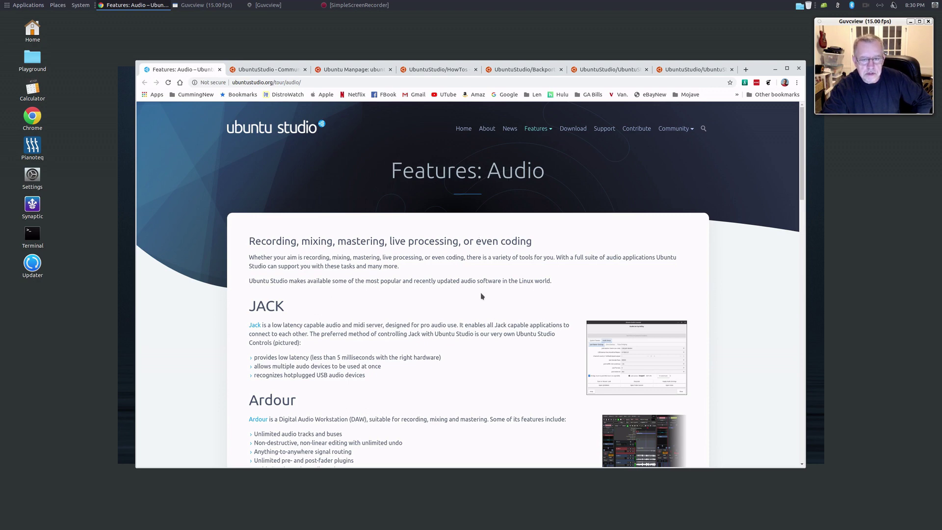
scroll(482, 296, "down", 6)
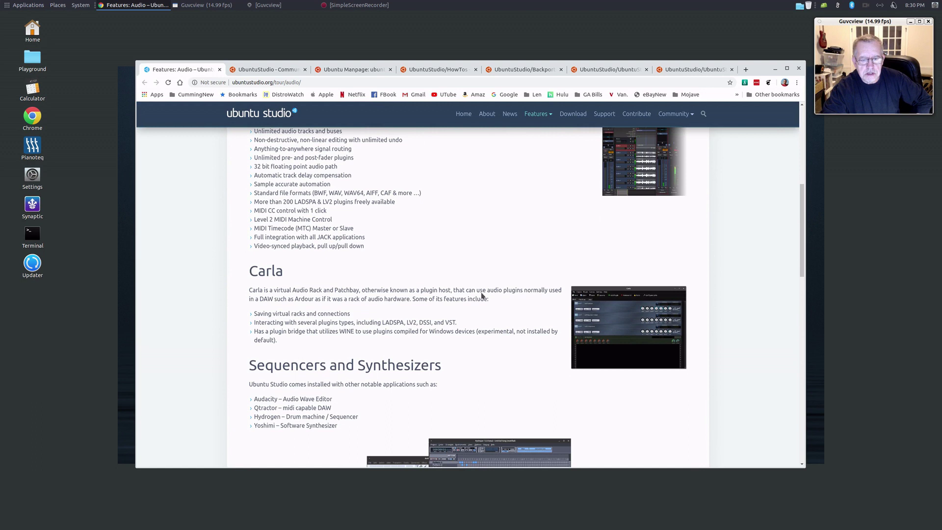
scroll(481, 296, "down", 5)
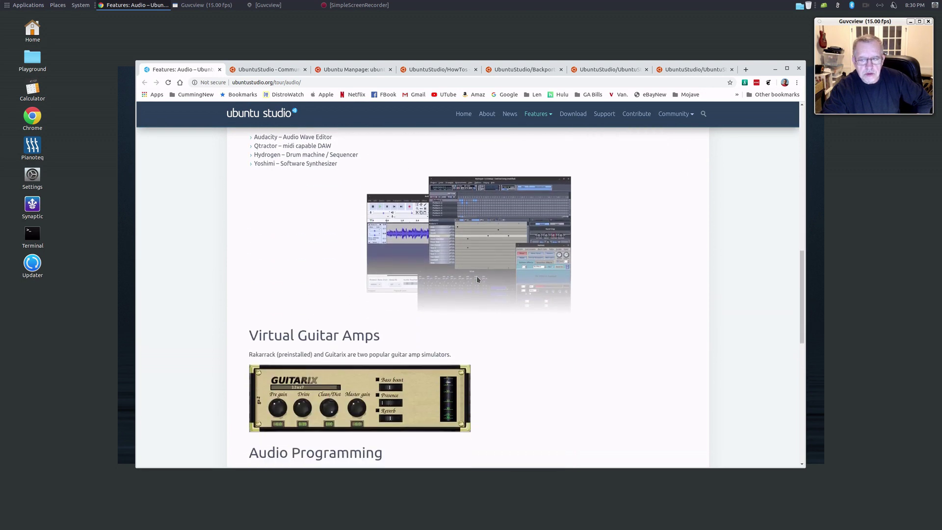
scroll(476, 279, "down", 5)
scroll(439, 295, "up", 2)
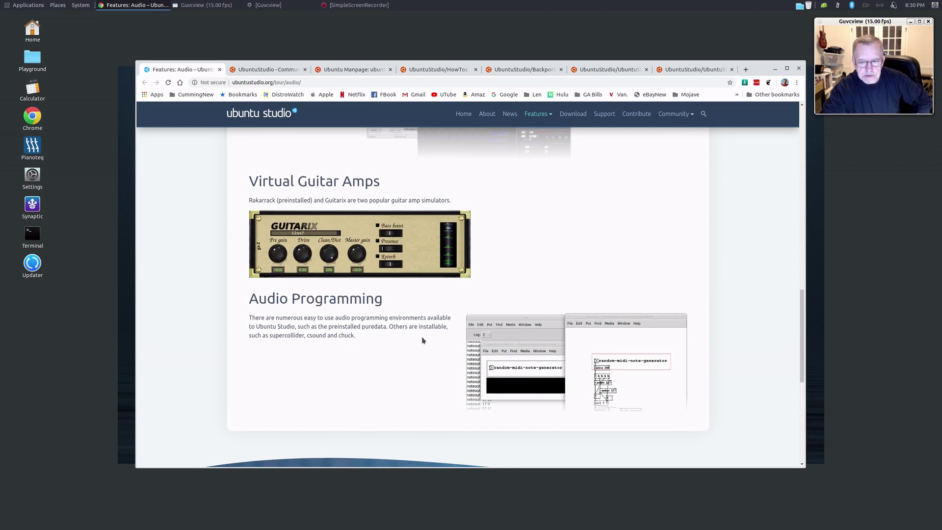
scroll(422, 340, "up", 4)
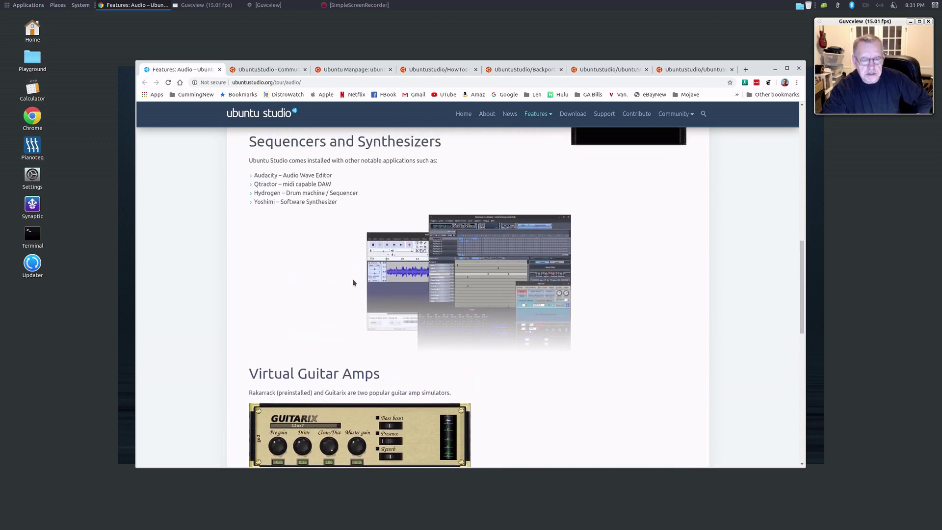
scroll(339, 292, "up", 2)
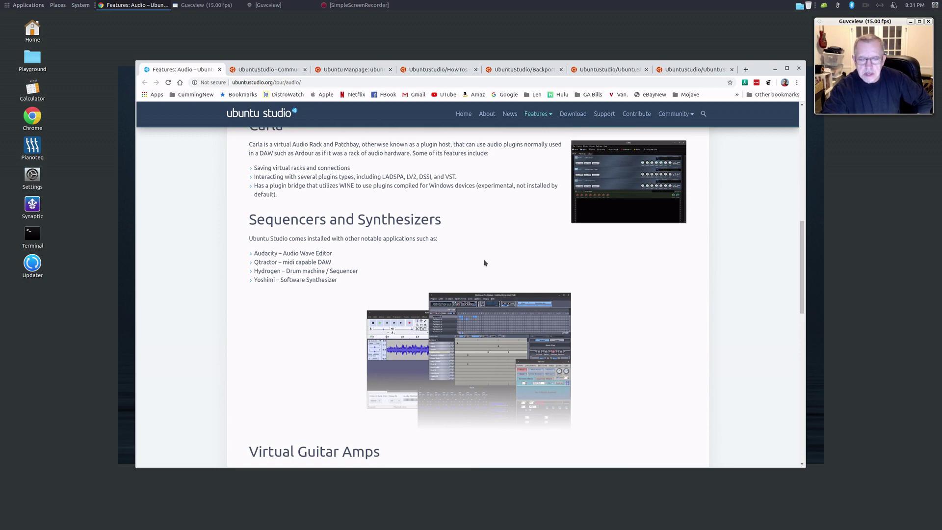
scroll(483, 263, "up", 3)
scroll(484, 261, "up", 2)
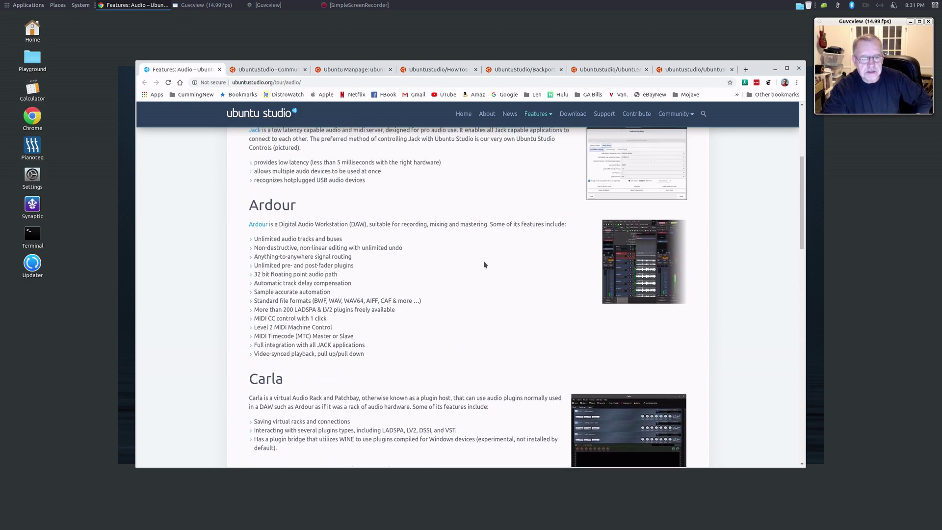
scroll(484, 265, "up", 4)
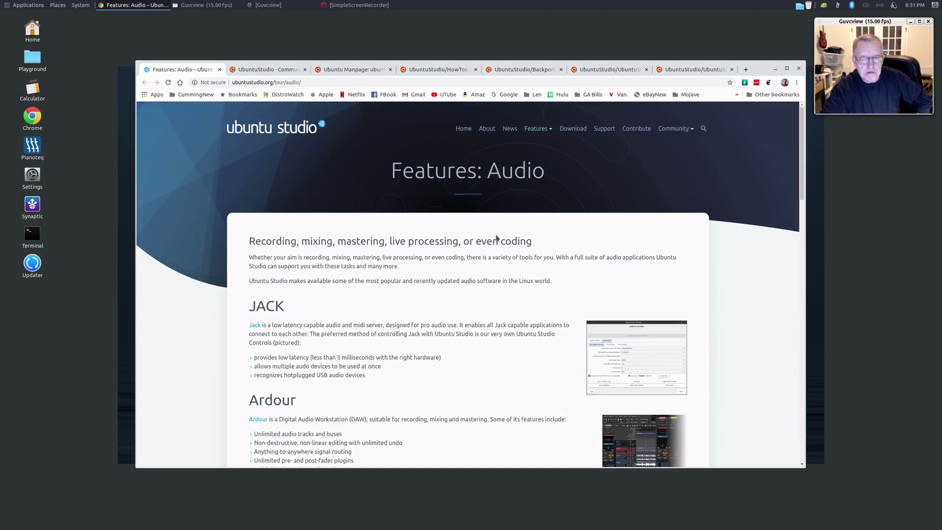